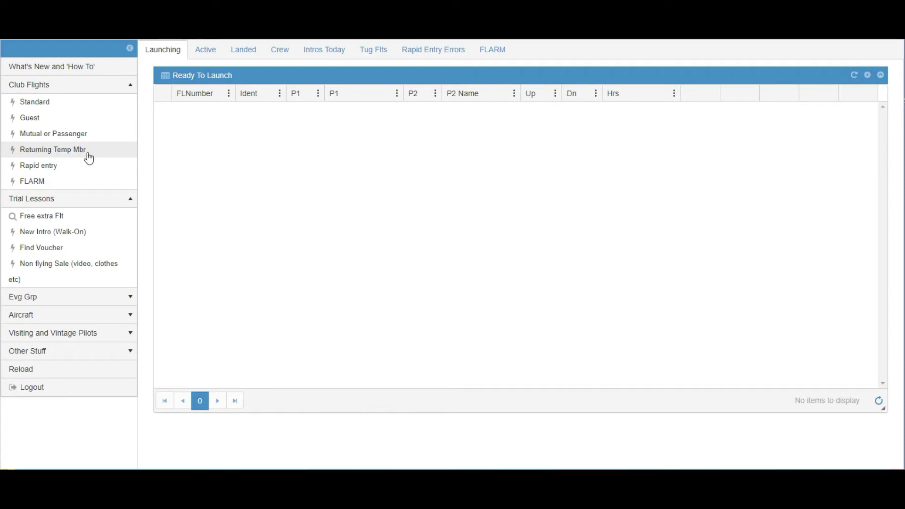
# - Look up the returning temporary member's trial lessons by partial surname and select their Aerotow voucher
pyautogui.click(38, 154)
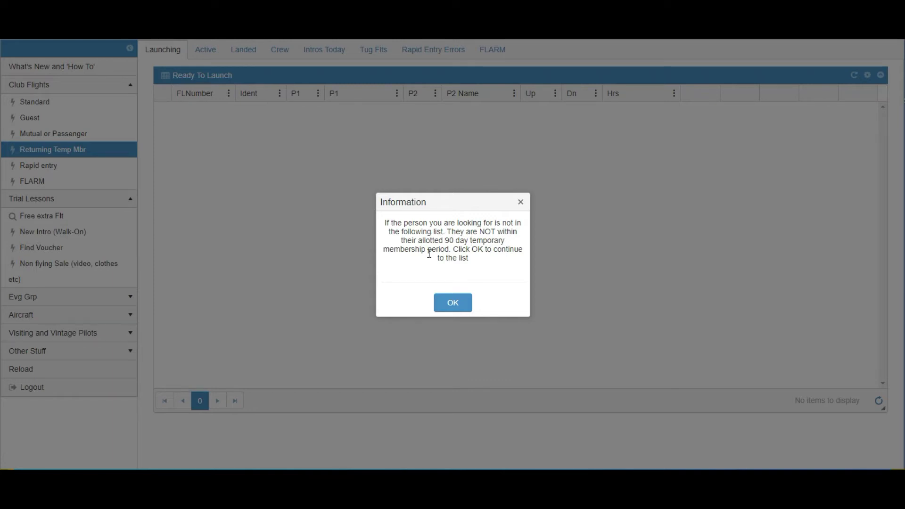
pyautogui.click(452, 305)
pyautogui.click(347, 248)
pyautogui.write('s')
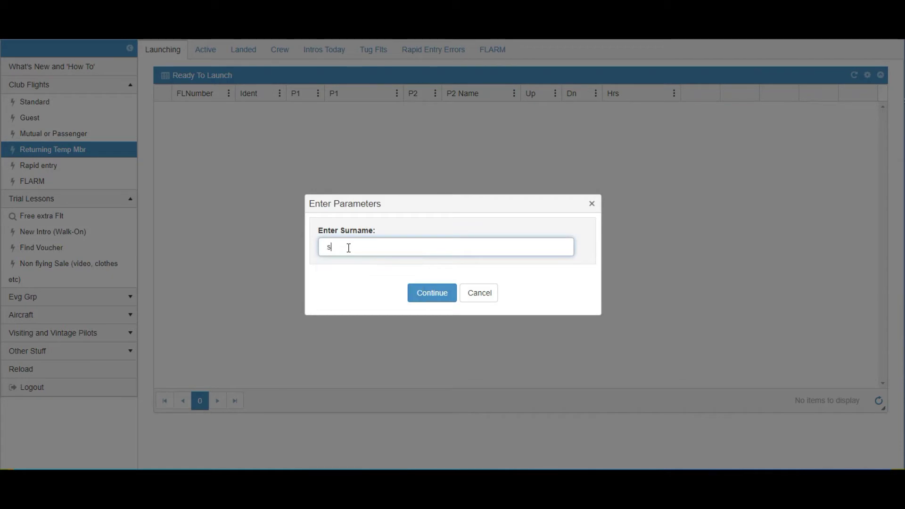
pyautogui.write('ev')
pyautogui.click(434, 297)
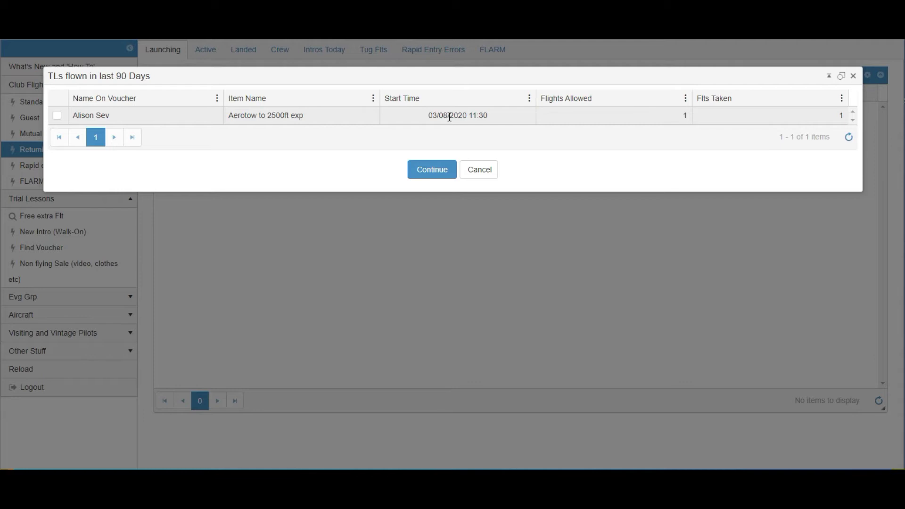
pyautogui.click(59, 116)
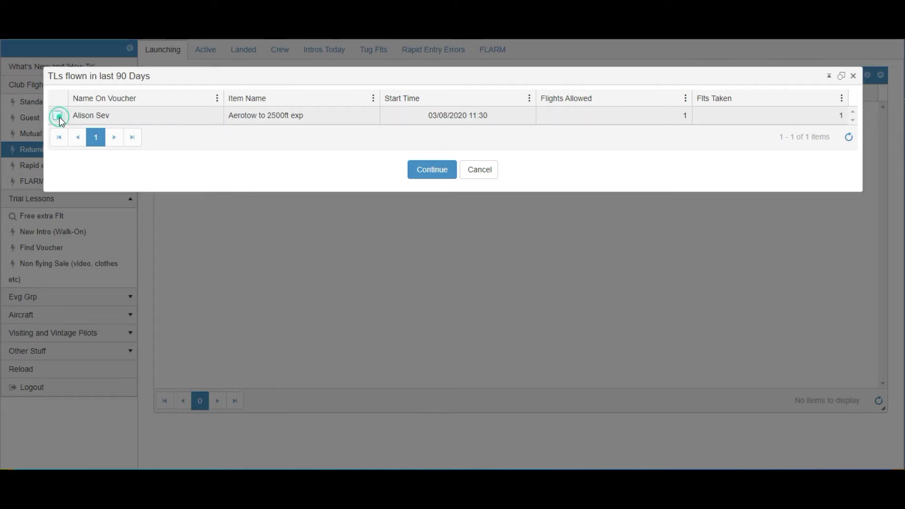
# - Create a winch-launched flight in G-CKGX ASK-21 with the matching instructor as P1
pyautogui.click(430, 176)
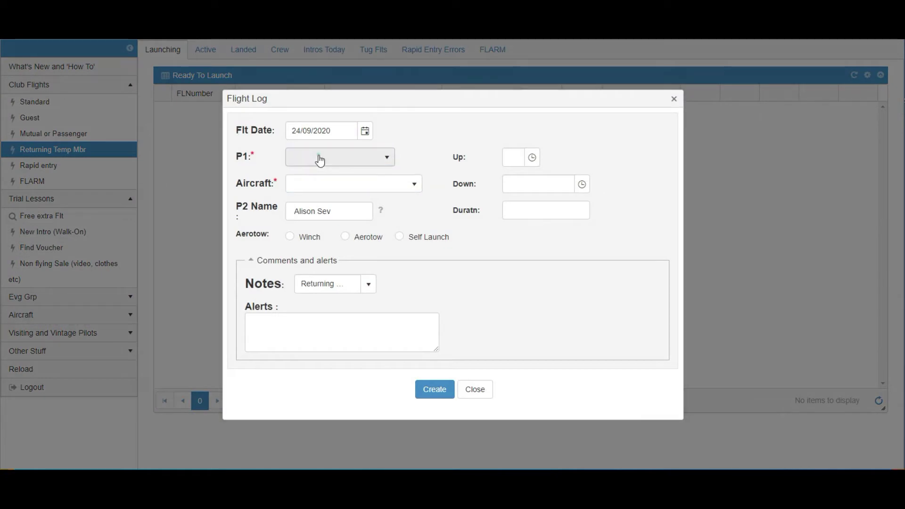
pyautogui.click(317, 159)
pyautogui.write('paul')
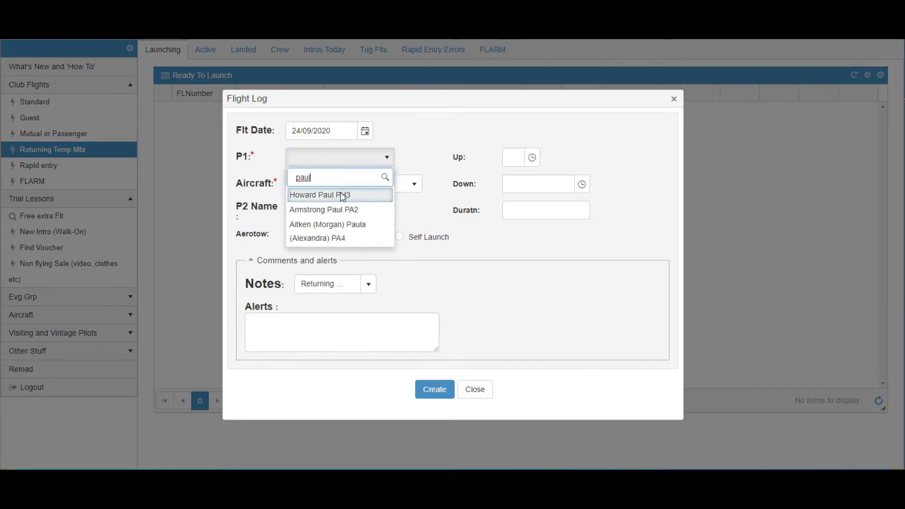
pyautogui.click(340, 192)
pyautogui.click(311, 187)
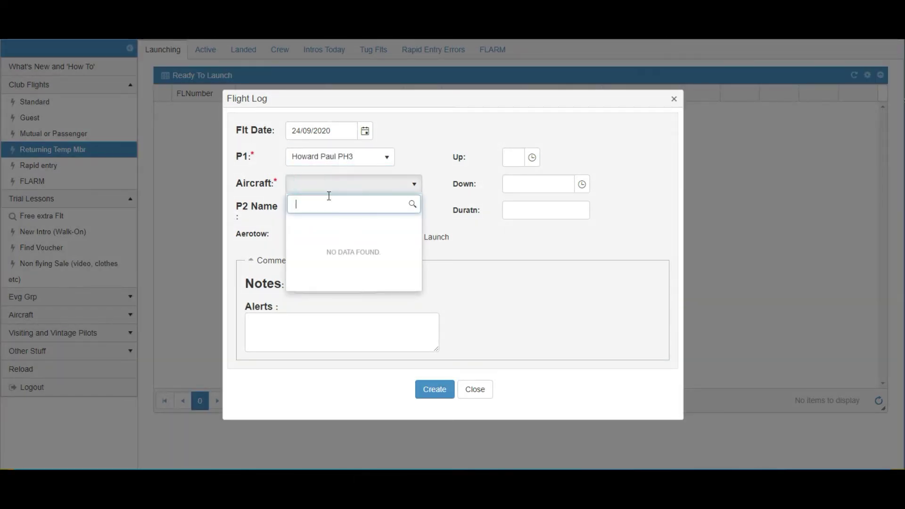
pyautogui.write('ask21')
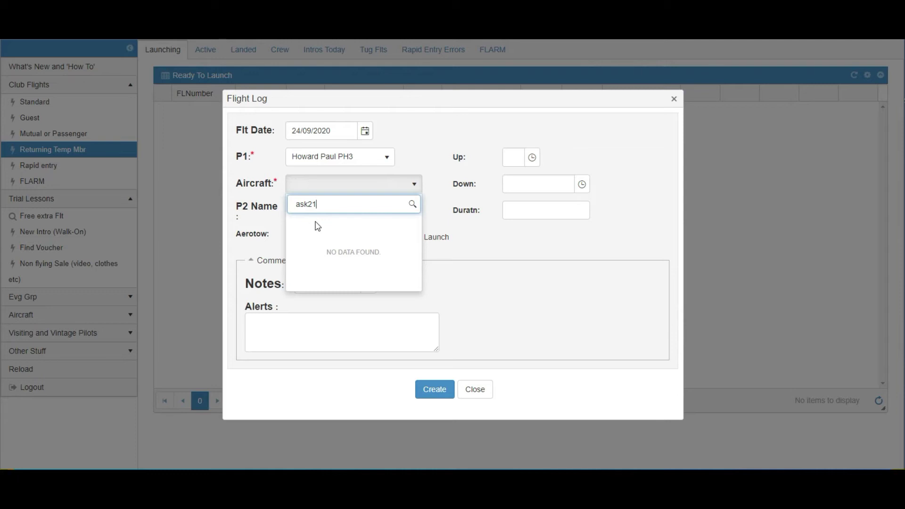
pyautogui.moveTo(320, 204); pyautogui.dragTo(289, 204)
pyautogui.write('g-')
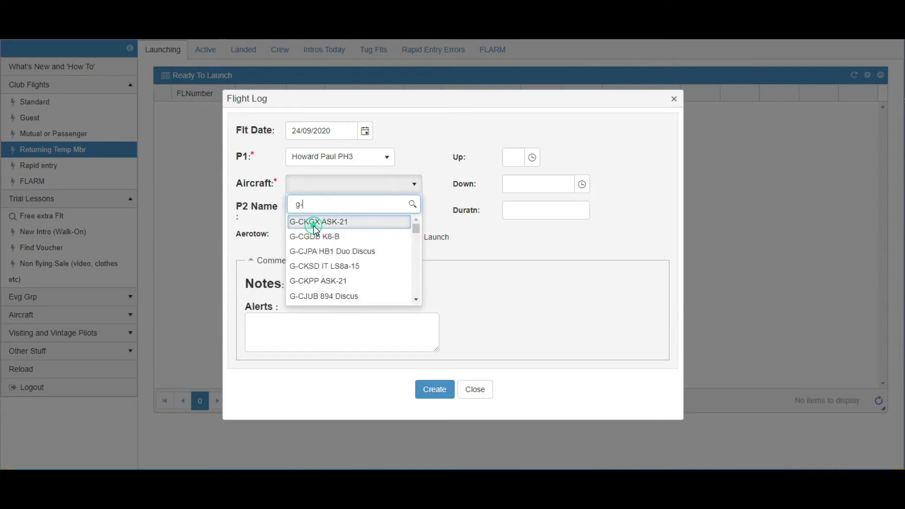
pyautogui.click(315, 223)
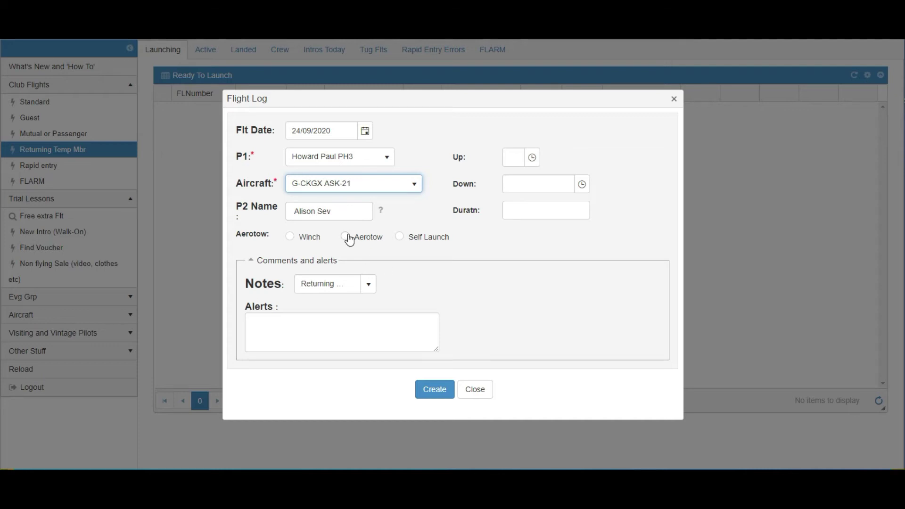
pyautogui.click(290, 237)
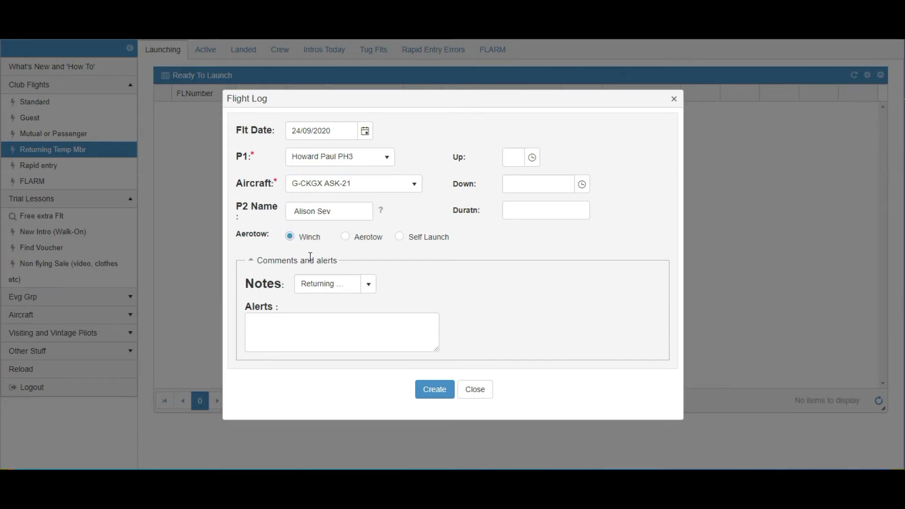
pyautogui.click(429, 390)
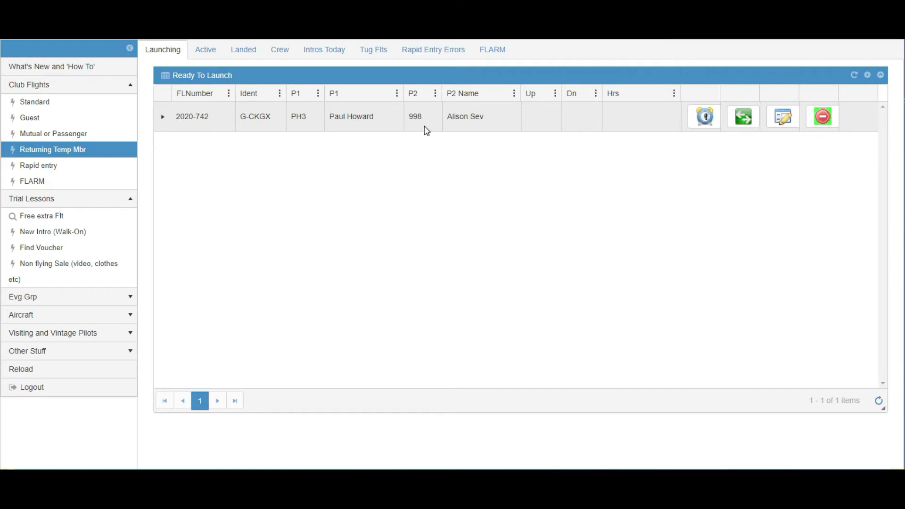
# - Launch flight G-CKGX and view it In The Air with up time 17:13
pyautogui.click(705, 118)
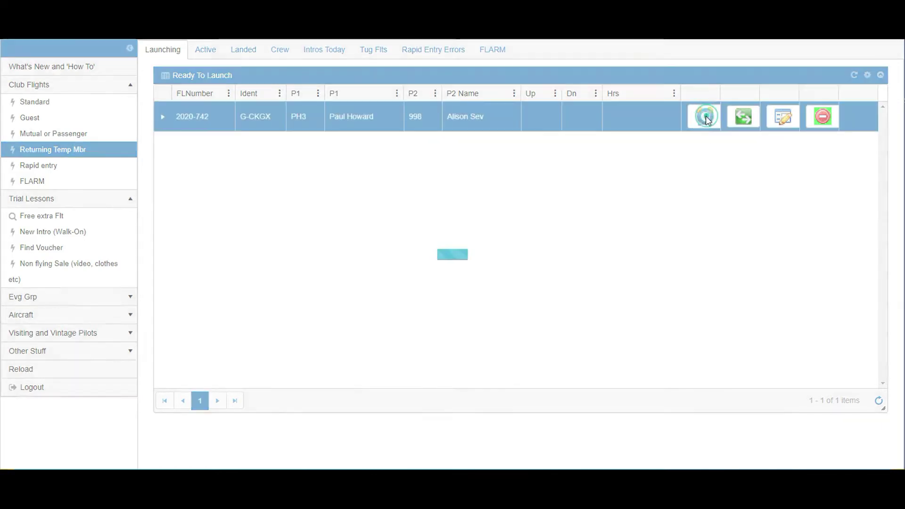
pyautogui.click(205, 52)
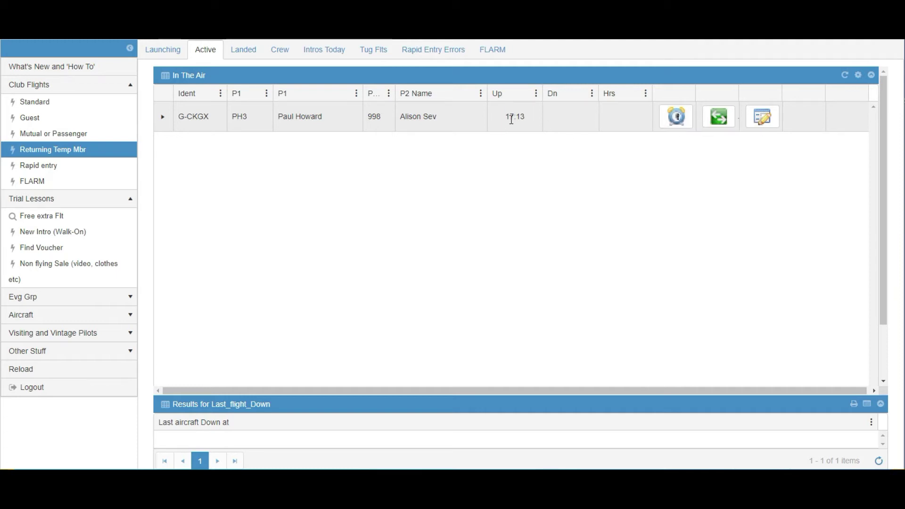
# - Record a 17:25 down time for flight G-CKGX and save it
pyautogui.click(764, 120)
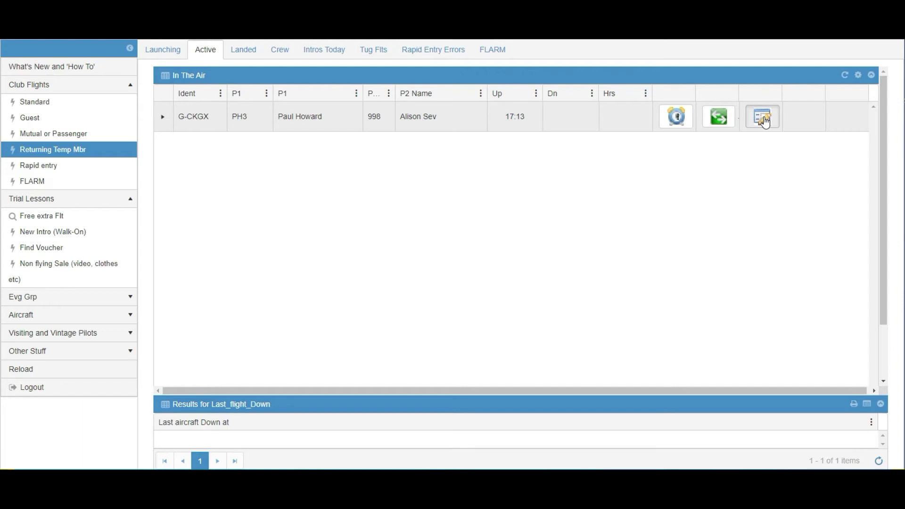
pyautogui.click(764, 120)
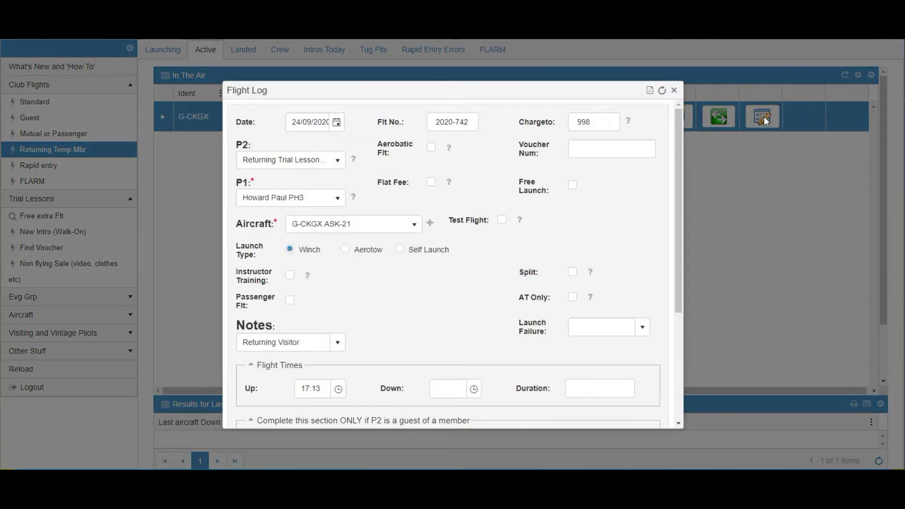
pyautogui.click(446, 389)
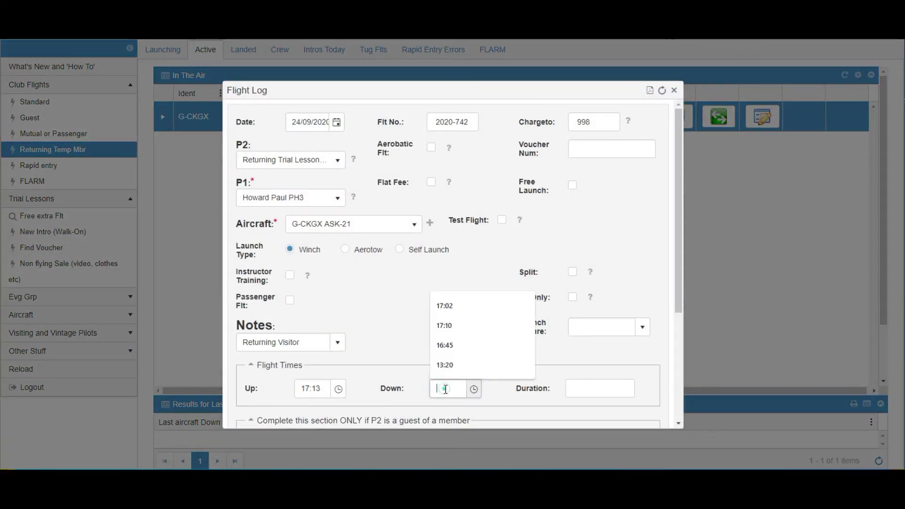
pyautogui.write('17')
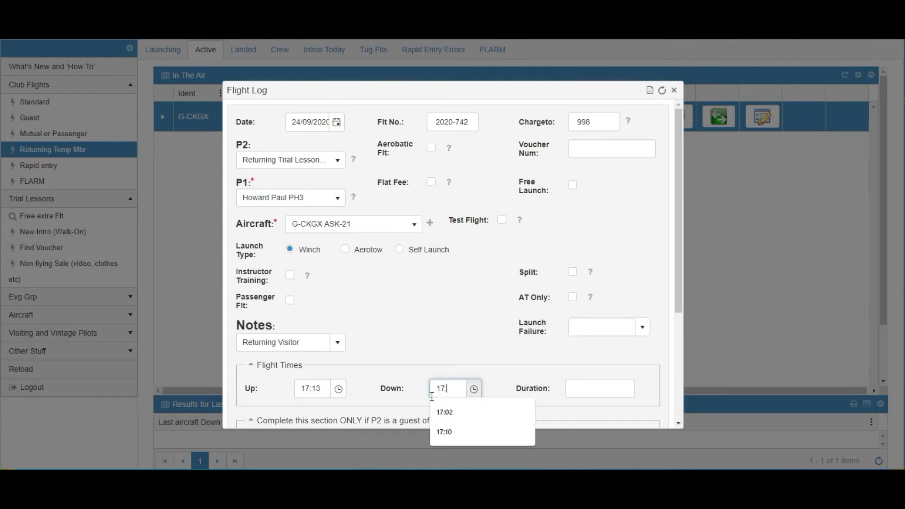
pyautogui.write(':25')
pyautogui.moveTo(680, 295); pyautogui.dragTo(679, 422)
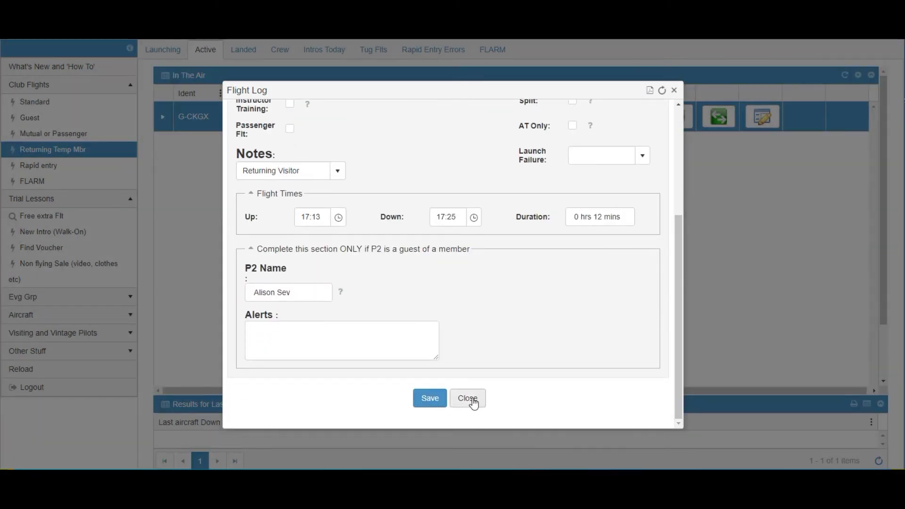
pyautogui.click(428, 398)
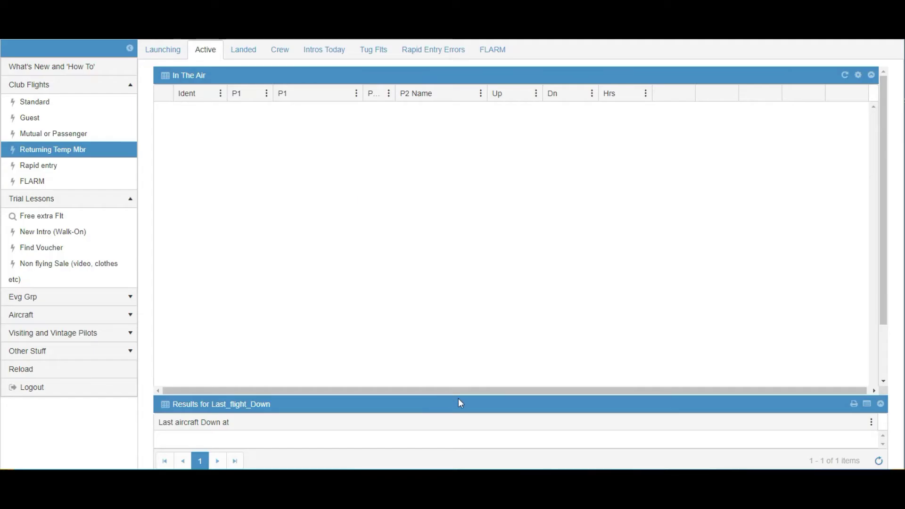
pyautogui.doubleClick(244, 51)
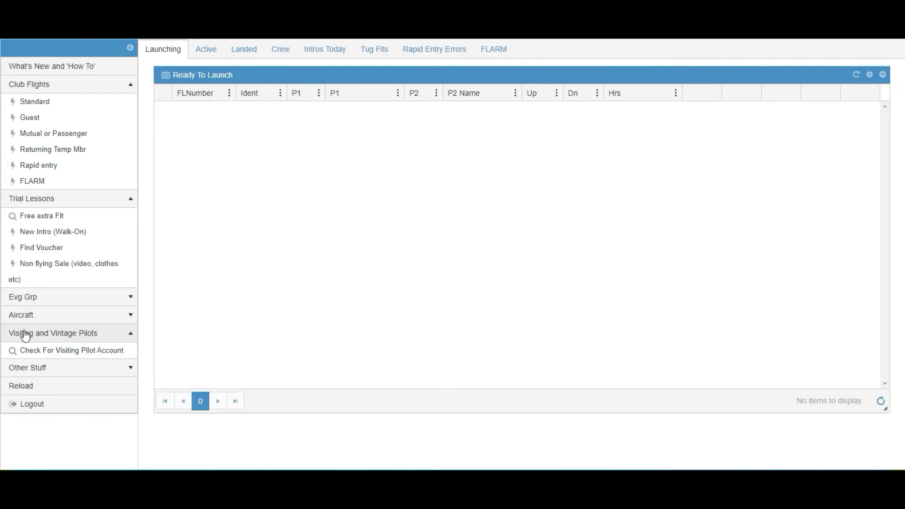
# - Collapse the Visiting and Vintage Pilots section in the sidebar
pyautogui.click(27, 334)
# - Search existing visiting pilot accounts by the visiting pilot's surname
pyautogui.click(29, 336)
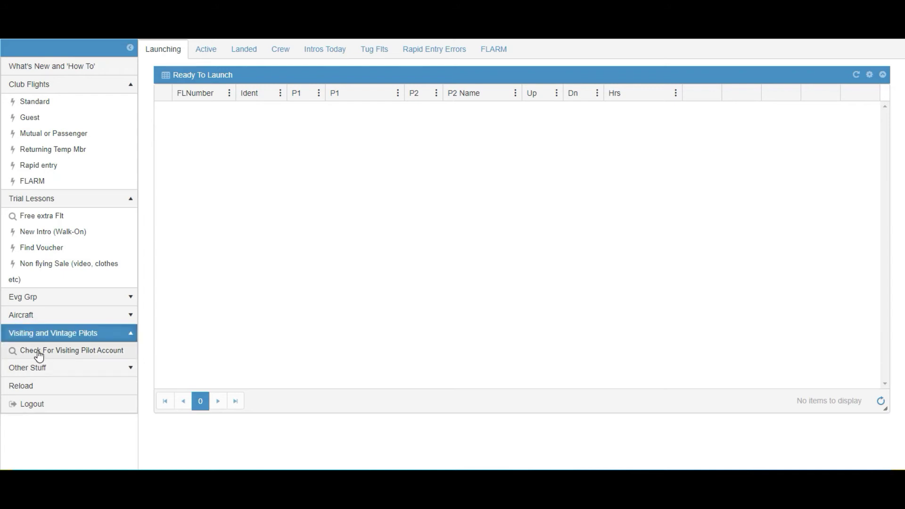
pyautogui.click(39, 353)
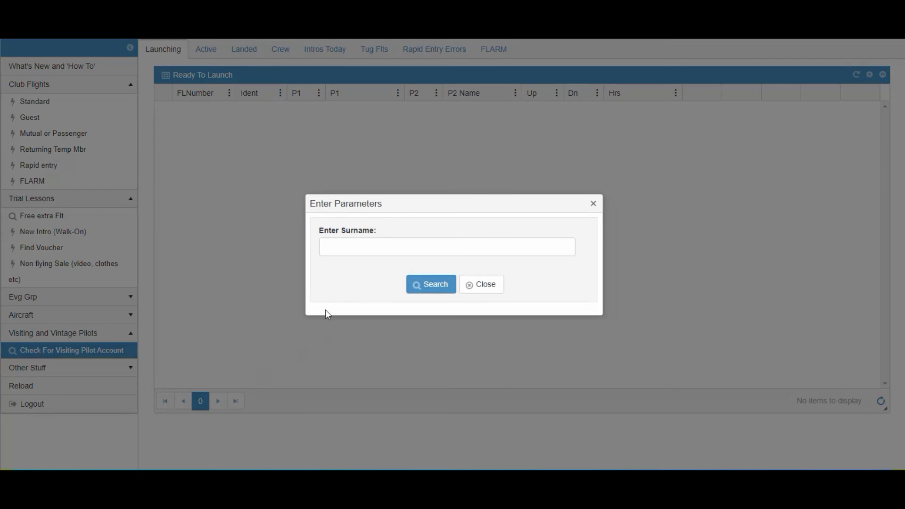
pyautogui.click(347, 249)
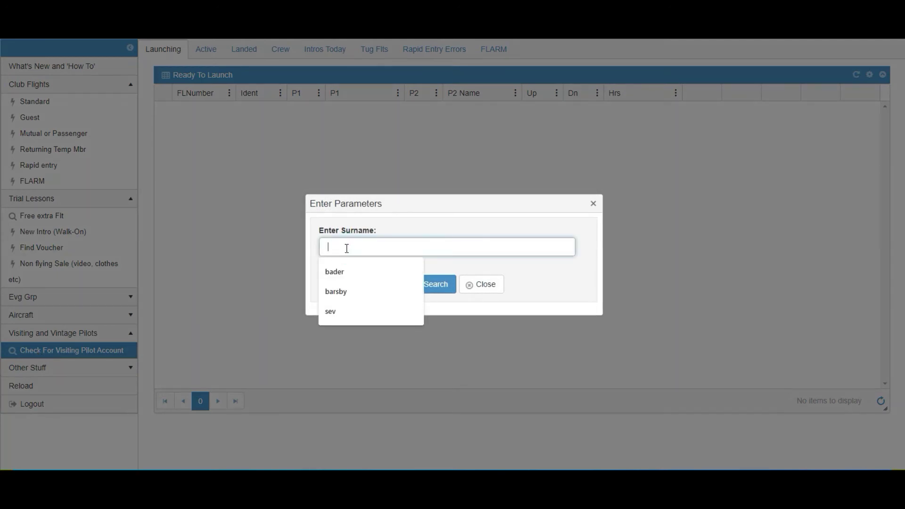
pyautogui.write('crow')
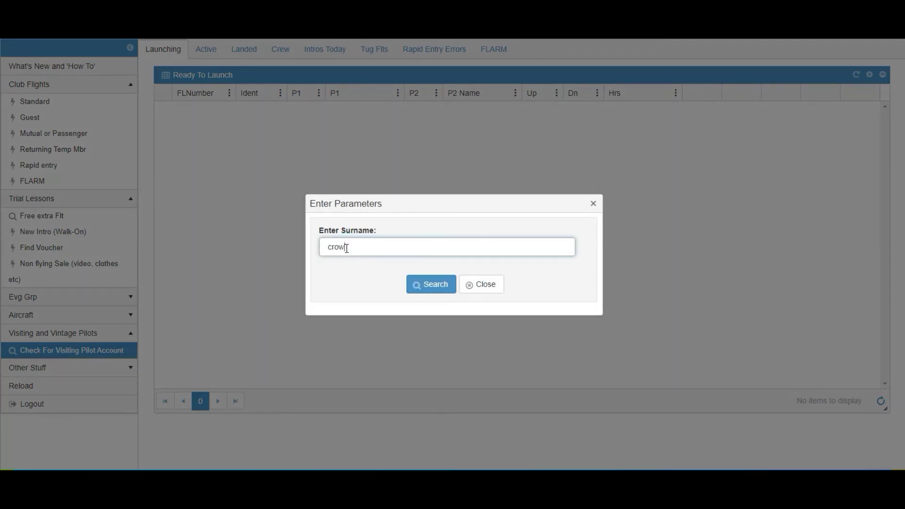
pyautogui.write('san')
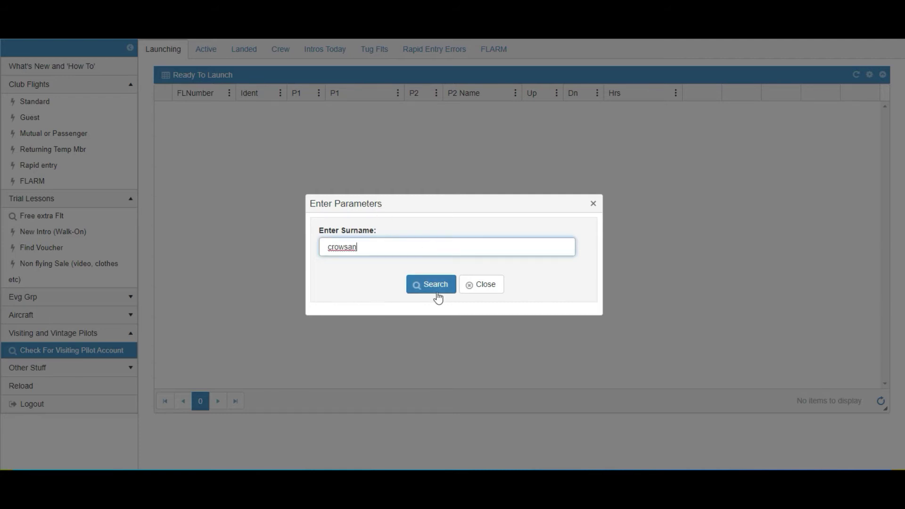
pyautogui.click(437, 285)
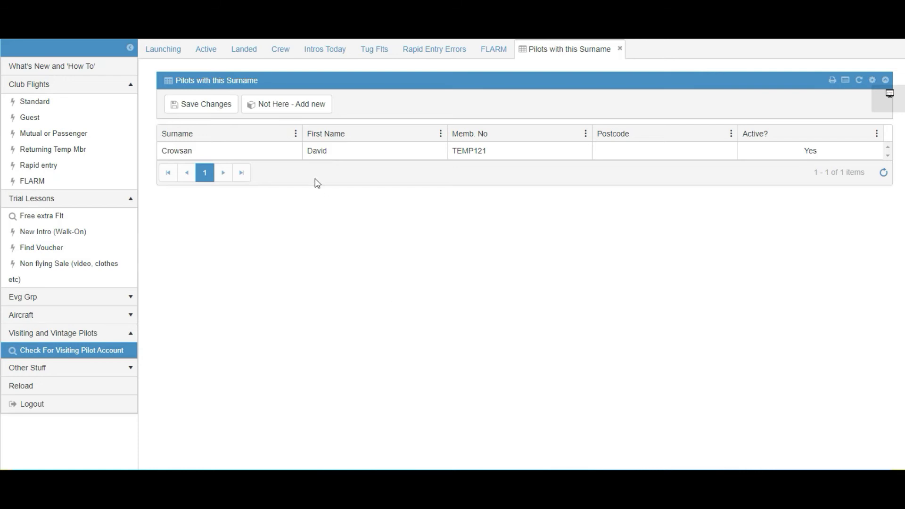
pyautogui.click(38, 104)
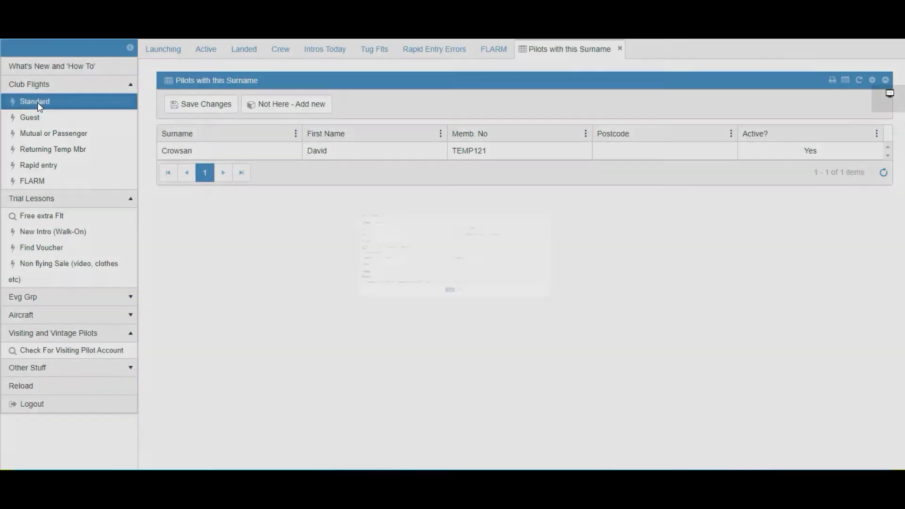
pyautogui.click(127, 169)
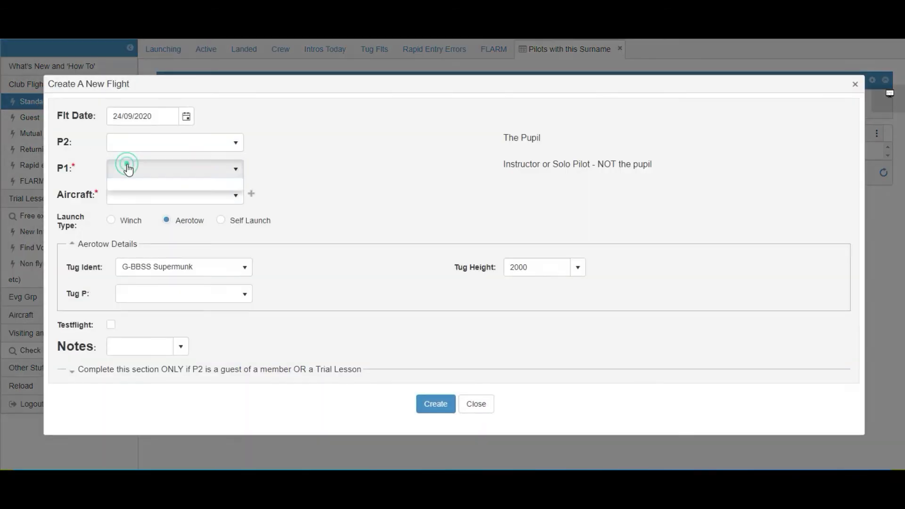
pyautogui.write('tem')
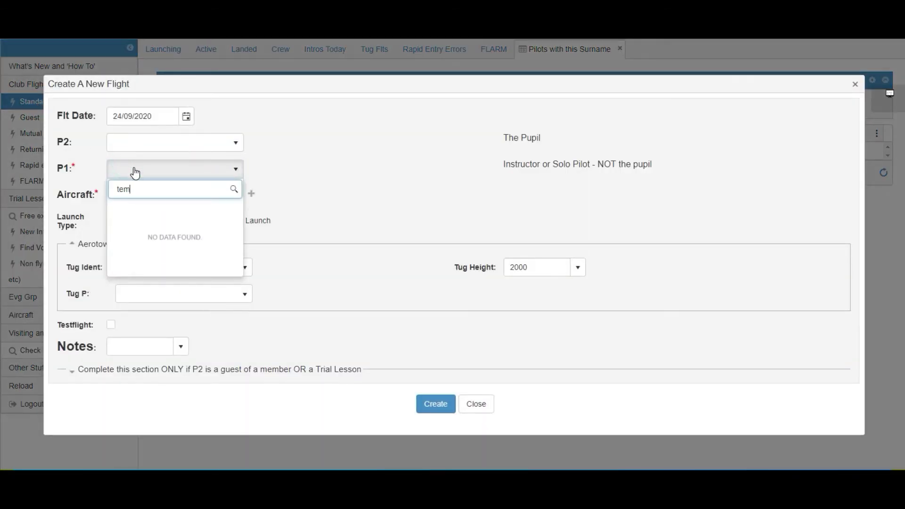
pyautogui.write('p121')
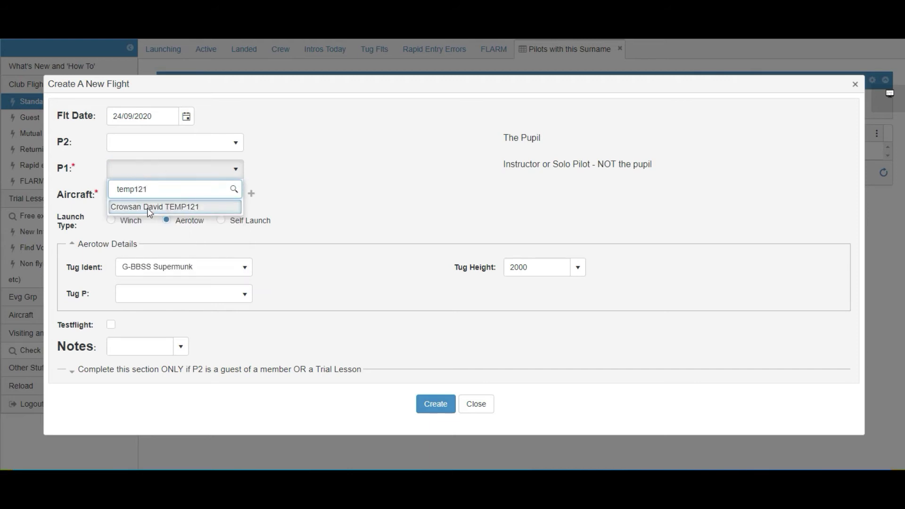
pyautogui.click(311, 186)
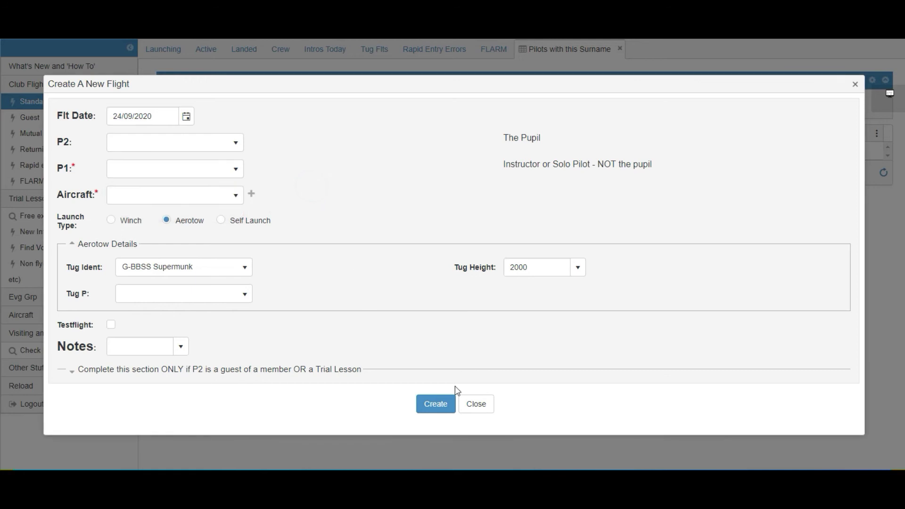
pyautogui.click(476, 404)
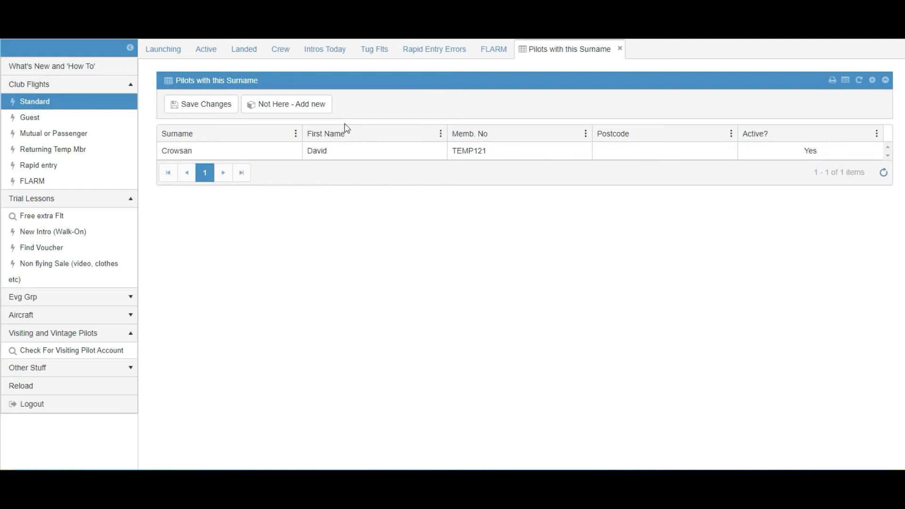
# - Start a new member record for the visiting pilot
pyautogui.click(271, 106)
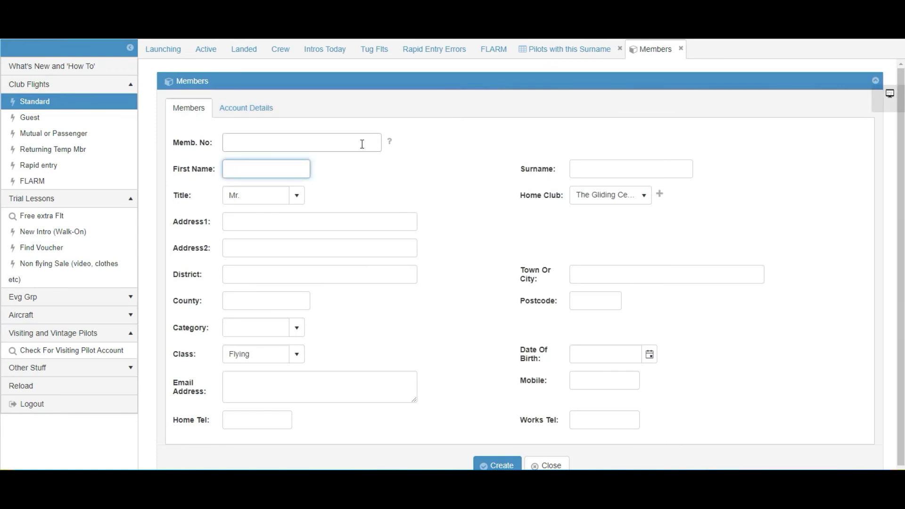
# - Enter the visiting pilot's first name and surname in the new member form
pyautogui.click(320, 140)
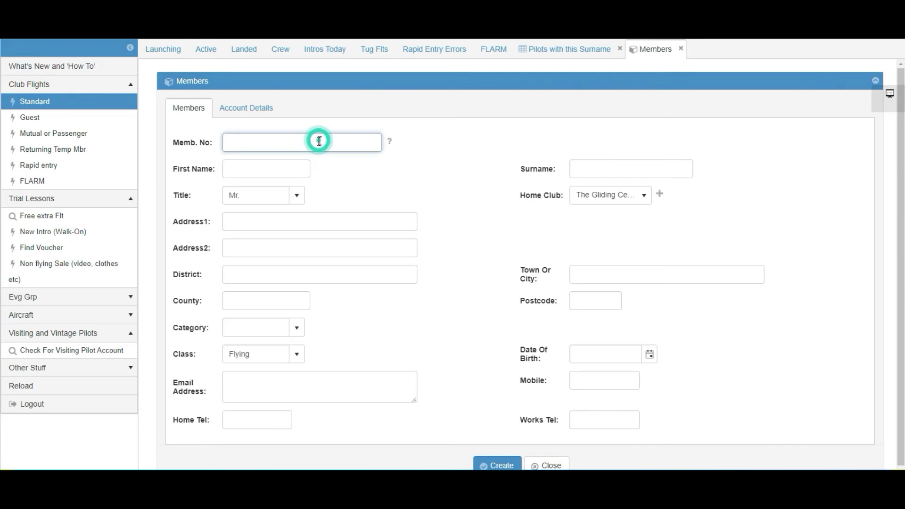
pyautogui.click(245, 170)
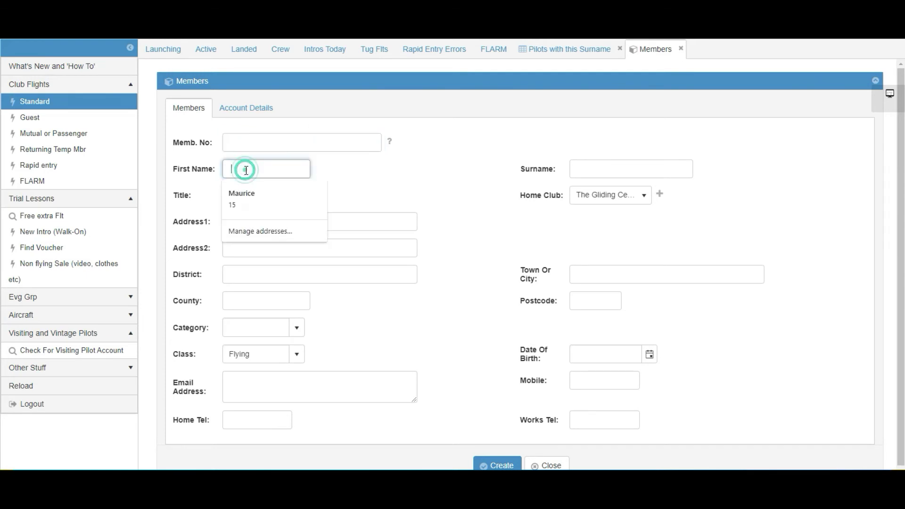
pyautogui.write('Ju')
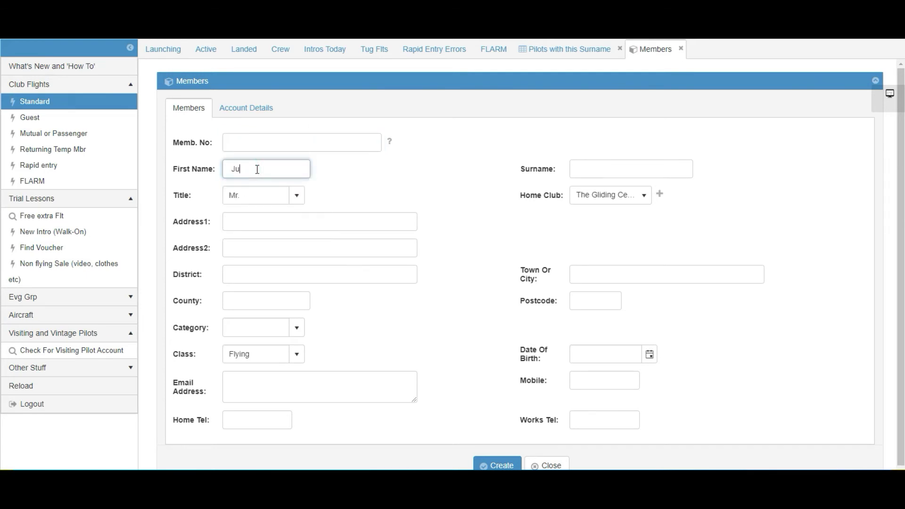
pyautogui.press('BackSpace')
pyautogui.write('hn')
pyautogui.press('BackSpace')
pyautogui.press('BackSpace')
pyautogui.press('BackSpace')
pyautogui.press('BackSpace')
pyautogui.write('ohn')
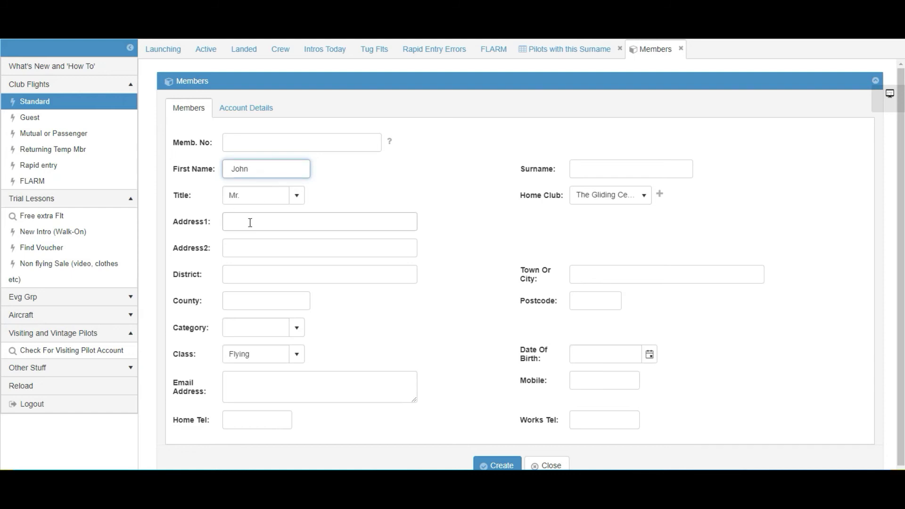
pyautogui.click(582, 168)
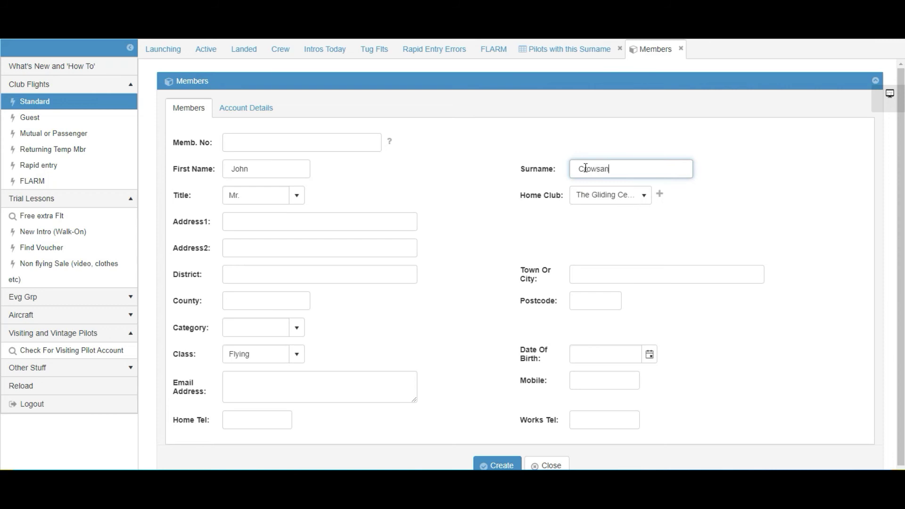
pyautogui.click(585, 168)
pyautogui.press('BackSpace')
pyautogui.write('r')
# - Add the pilot's e-mail and mobile number, set home club to Long Mynd No, and save
pyautogui.click(237, 377)
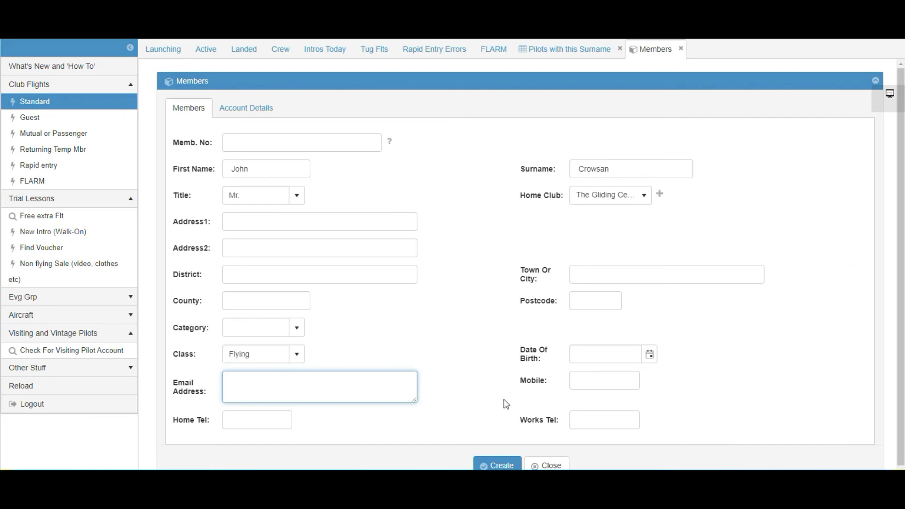
pyautogui.write('me@here.com')
pyautogui.click(584, 380)
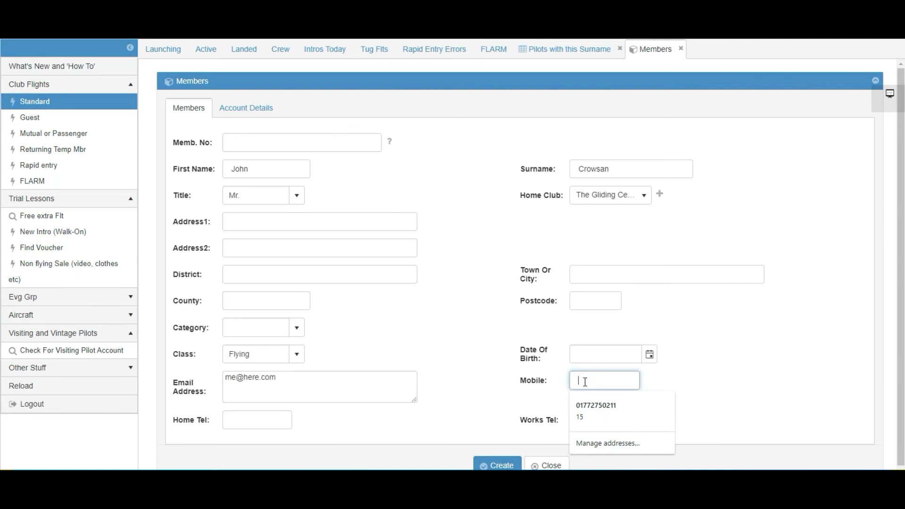
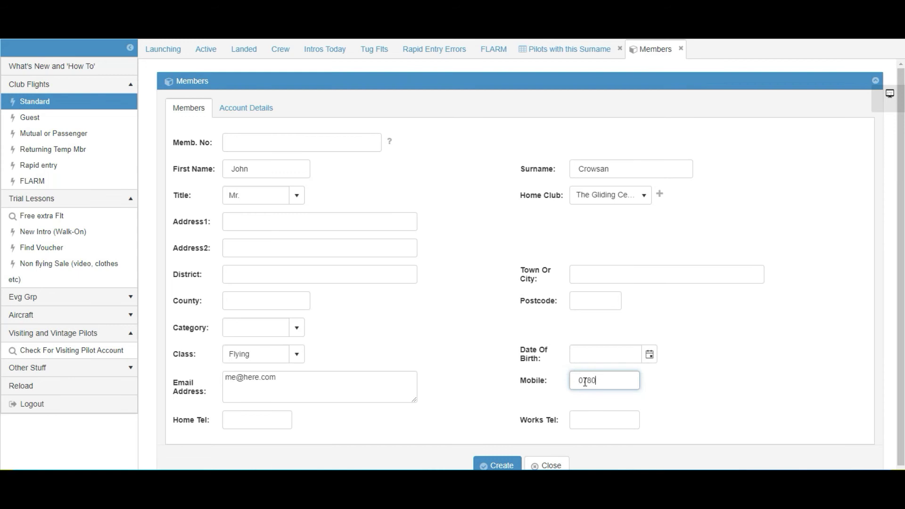
pyautogui.click(582, 218)
pyautogui.write('M')
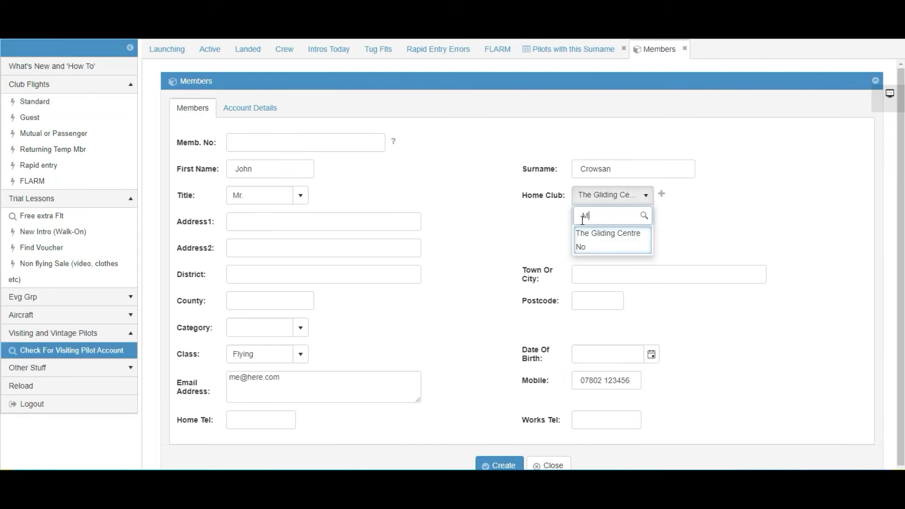
pyautogui.write('ynd')
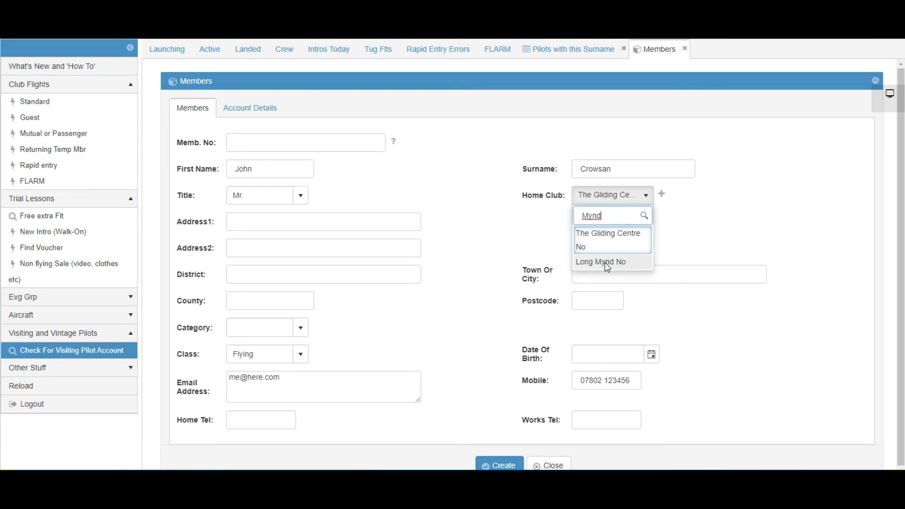
pyautogui.click(605, 262)
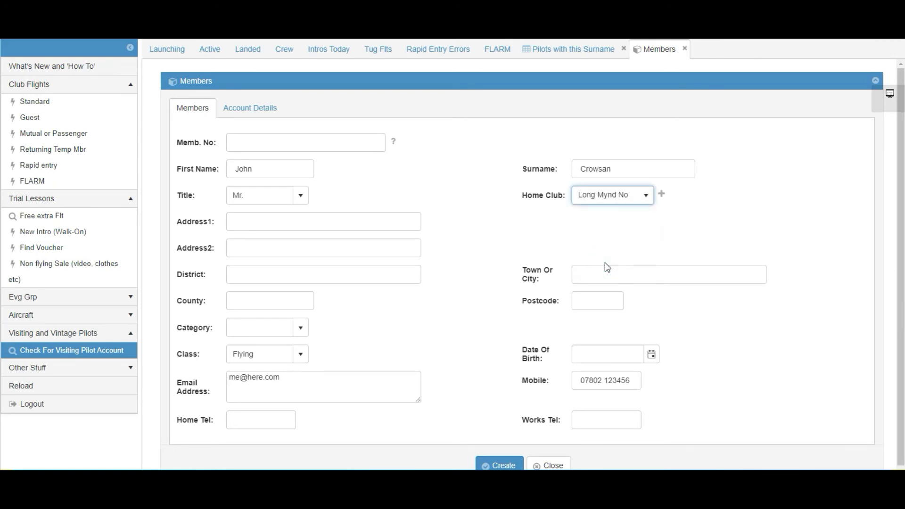
pyautogui.click(647, 235)
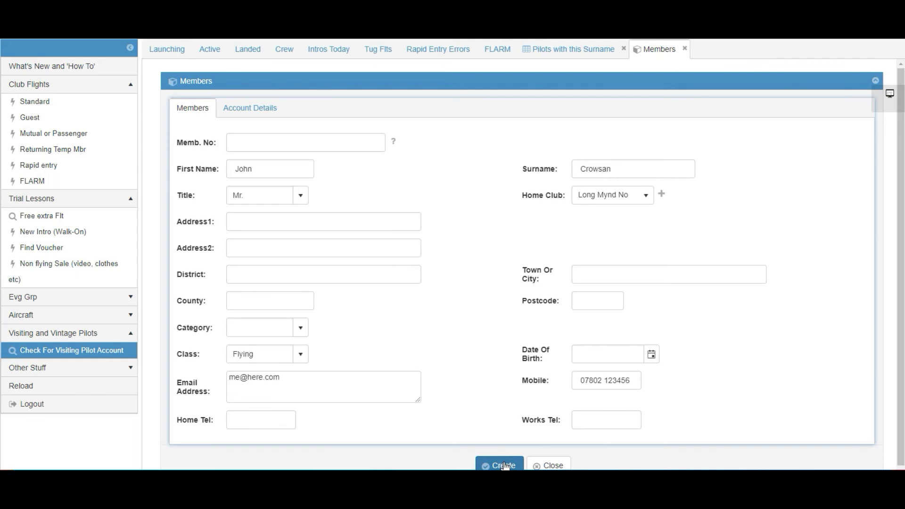
pyautogui.click(504, 465)
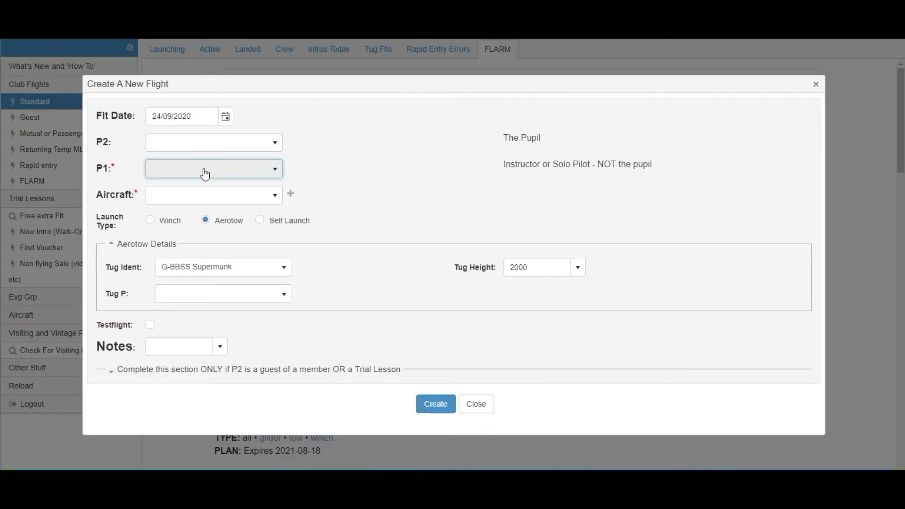
# - Select the newly added pilot as P1 on the new flight, then close the form
pyautogui.click(204, 168)
pyautogui.write('crowsan')
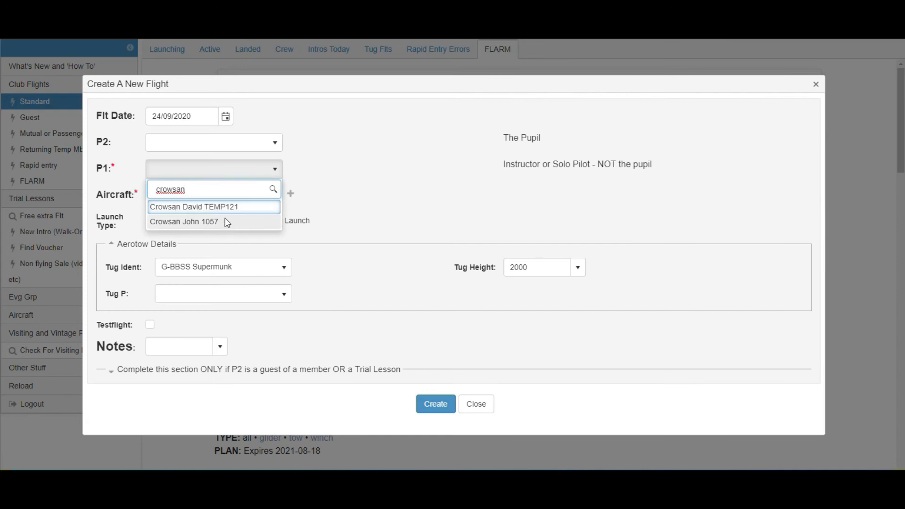
pyautogui.click(173, 222)
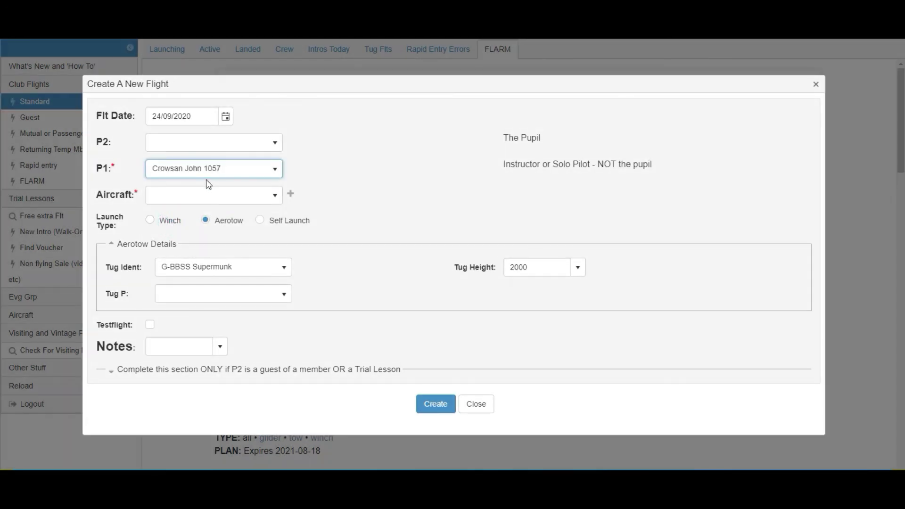
pyautogui.click(475, 408)
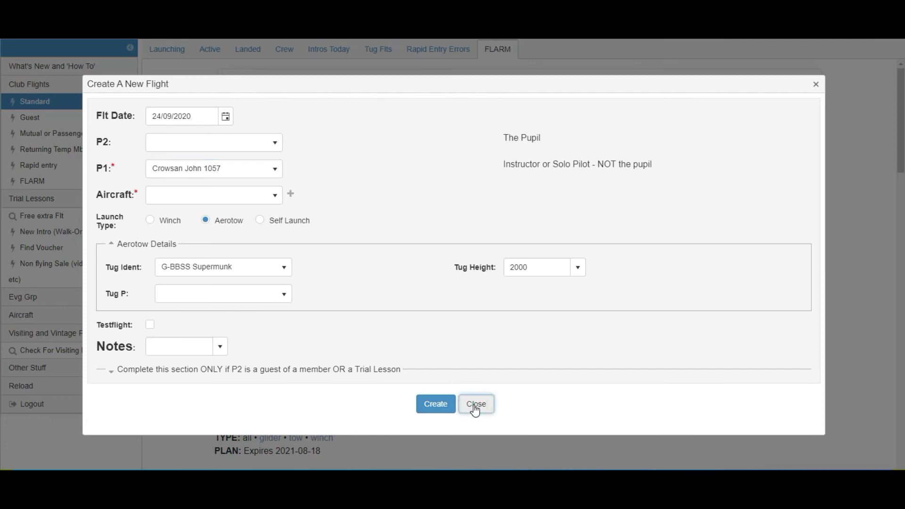
pyautogui.click(168, 49)
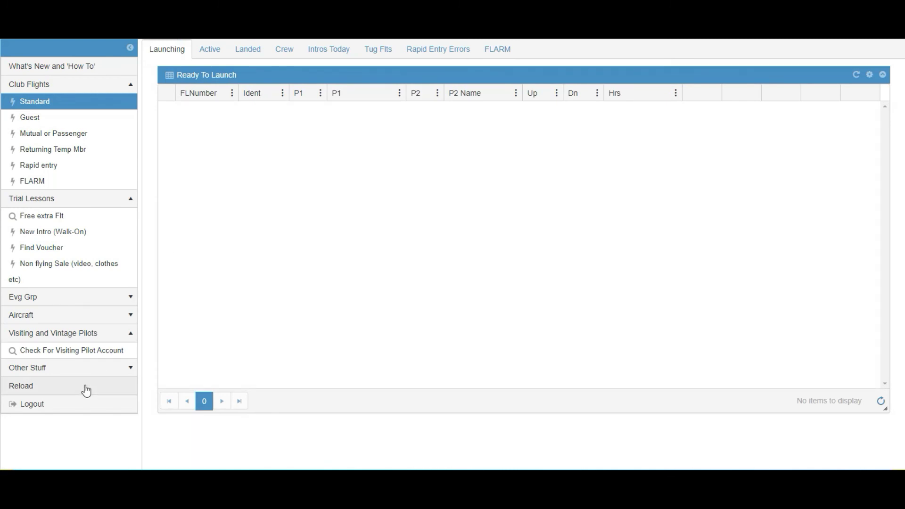
# - Run the add-aircraft duplicate check for idents ending 'krv', finding G-JKRV Arcus T
pyautogui.click(130, 316)
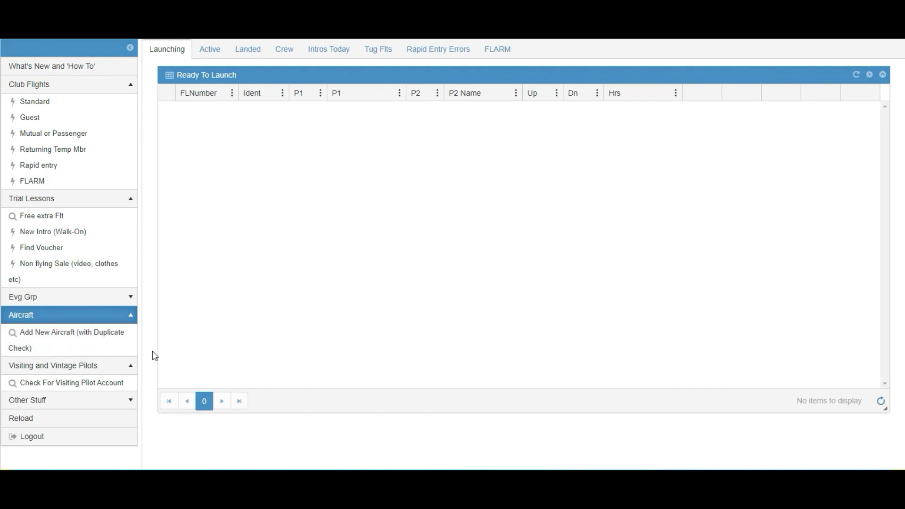
pyautogui.click(47, 338)
pyautogui.click(336, 244)
pyautogui.write('kr')
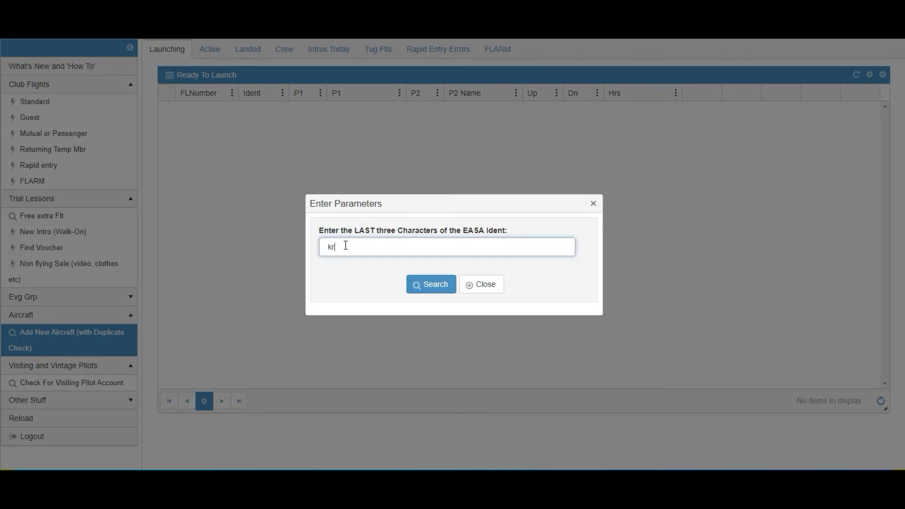
pyautogui.write('v')
pyautogui.click(430, 289)
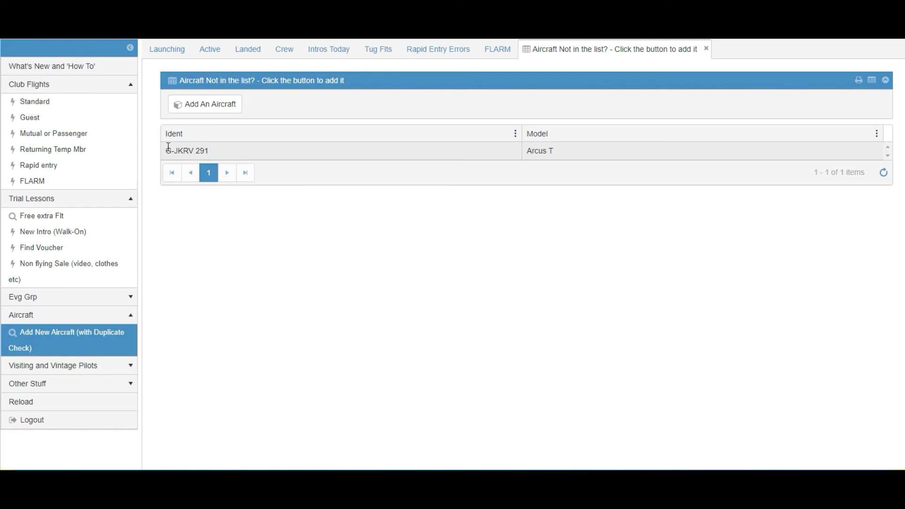
# - Open a blank Aircraft form to add a new glider
pyautogui.click(212, 110)
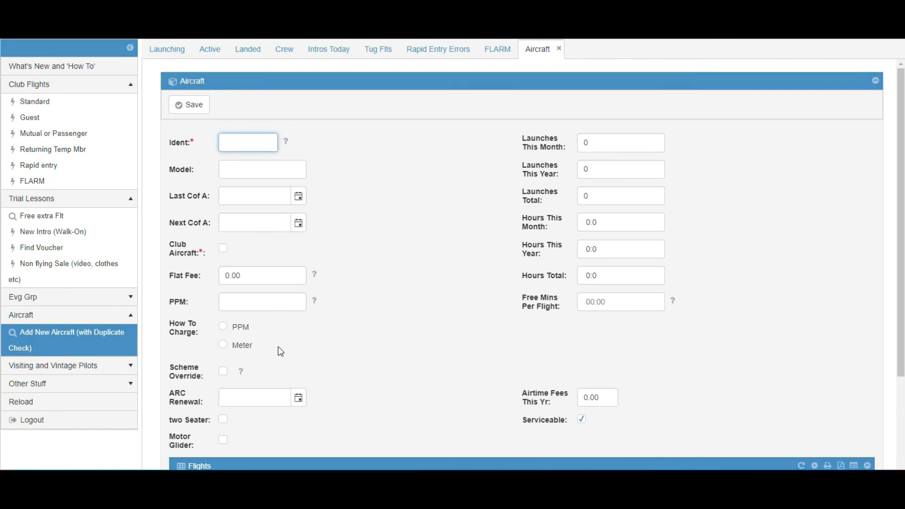
# - Focus the empty aircraft Ident field, review the blank form, and expand Visiting and Vintage Pilots
pyautogui.click(230, 142)
pyautogui.click(230, 142)
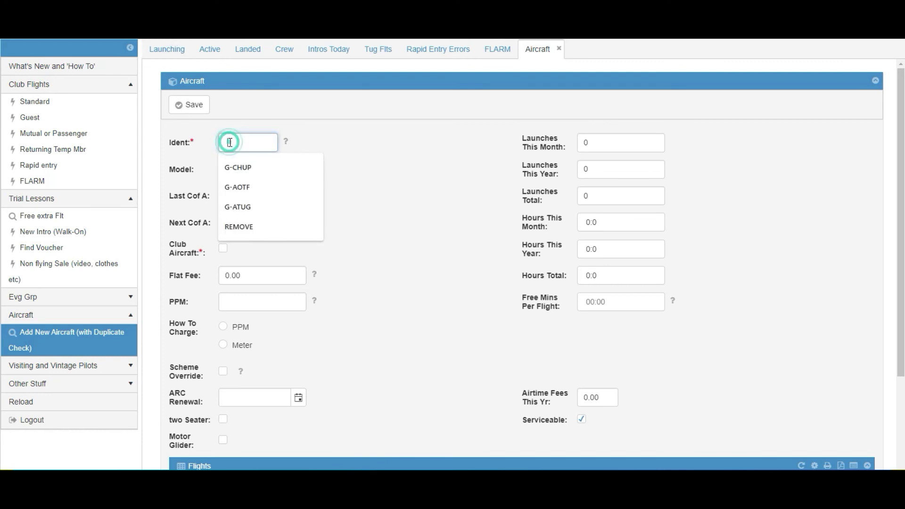
pyautogui.click(411, 157)
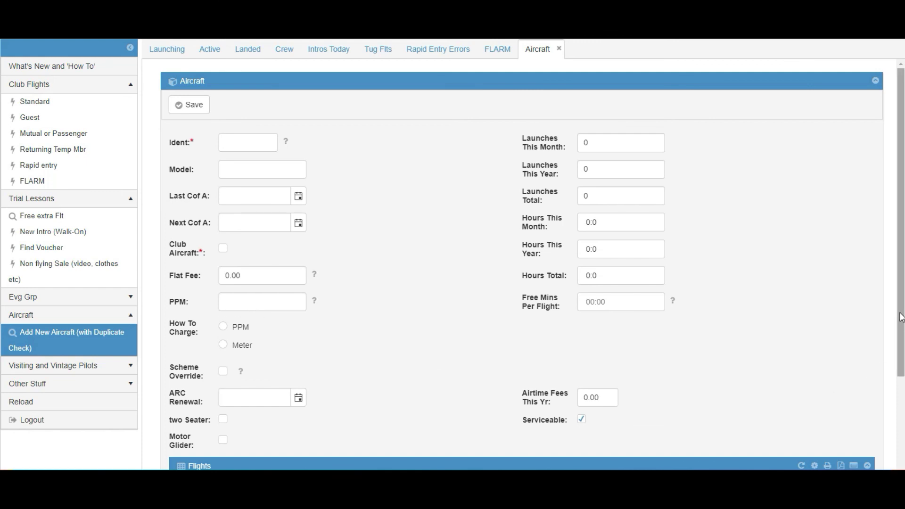
pyautogui.moveTo(899, 313); pyautogui.dragTo(893, 394)
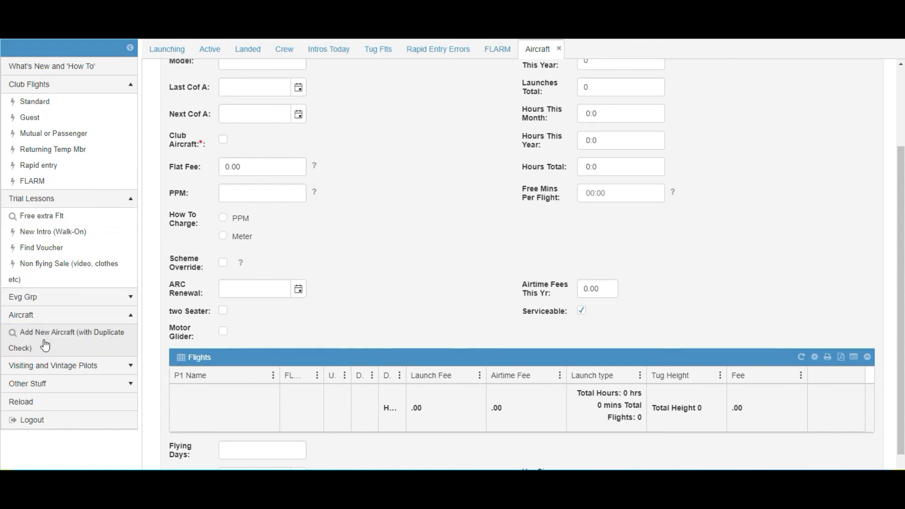
pyautogui.click(56, 366)
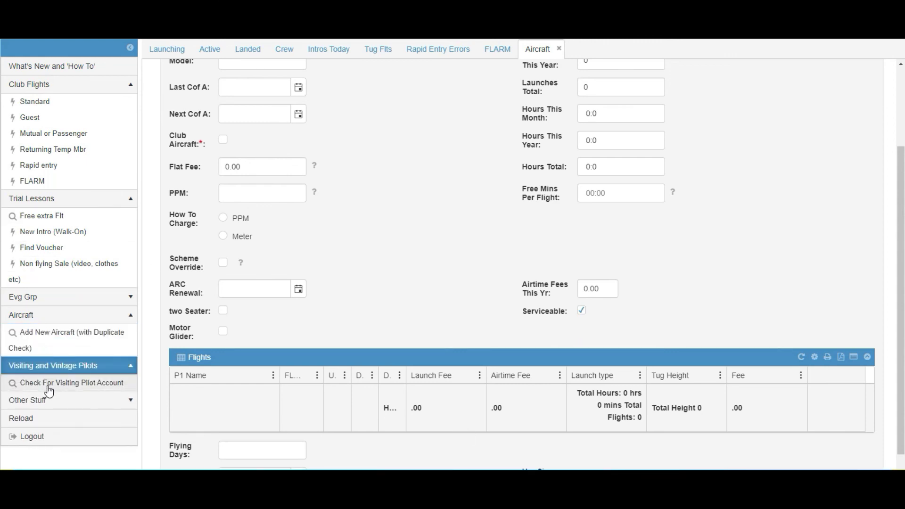